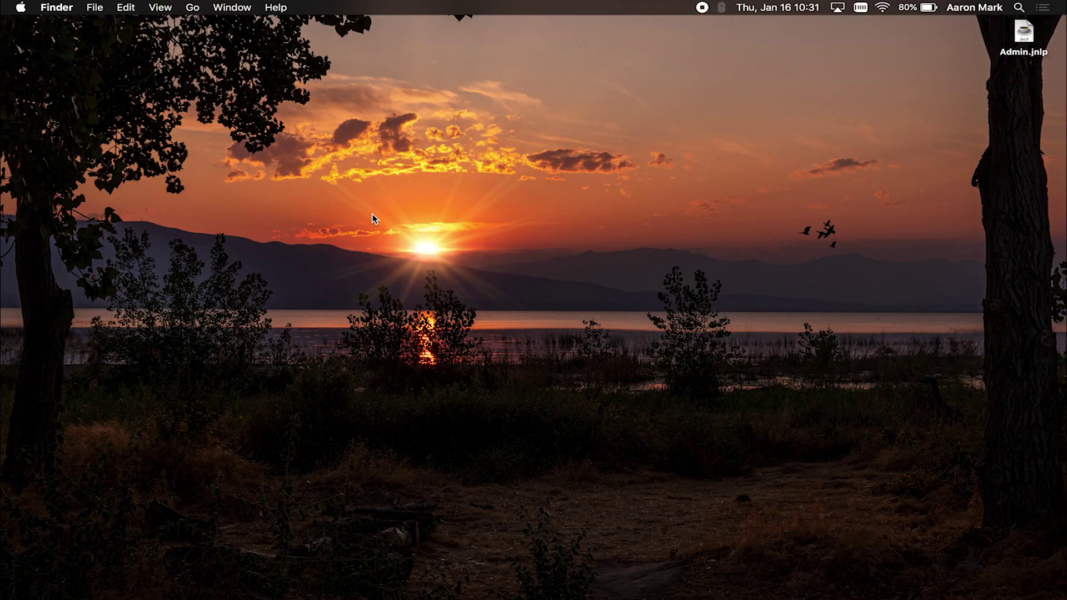
- Launch System Preferences from the Dock and go to the Users & Groups pane
click(23, 7)
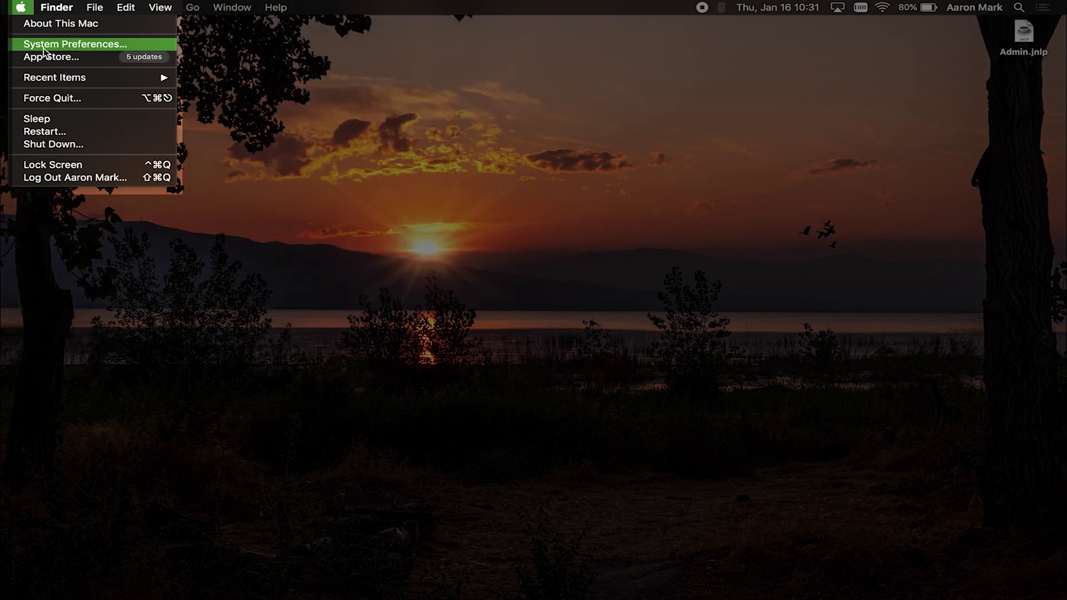
click(453, 225)
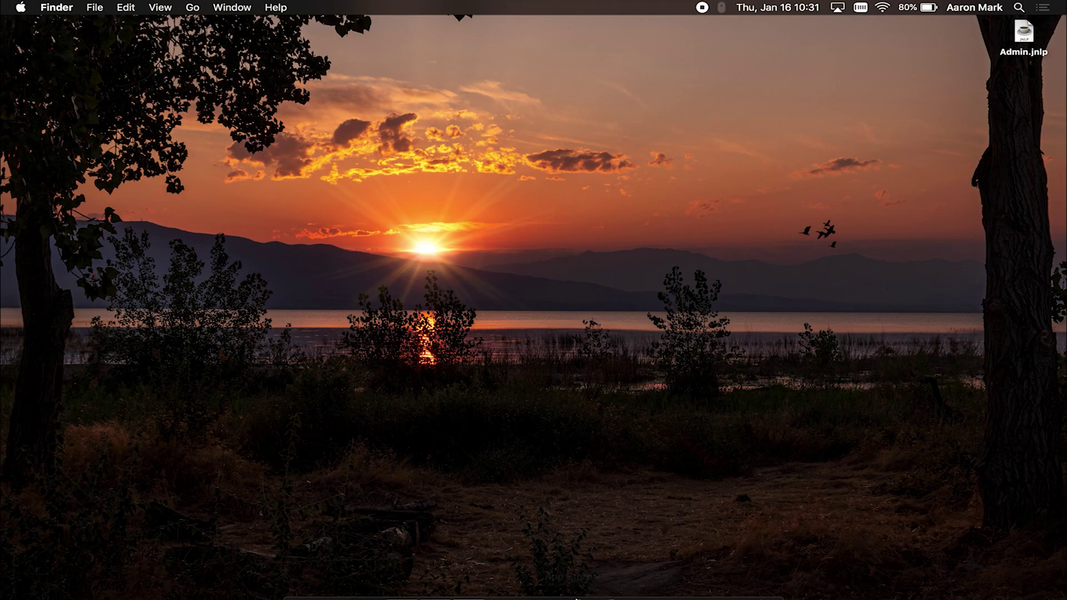
mouse_move(568, 585)
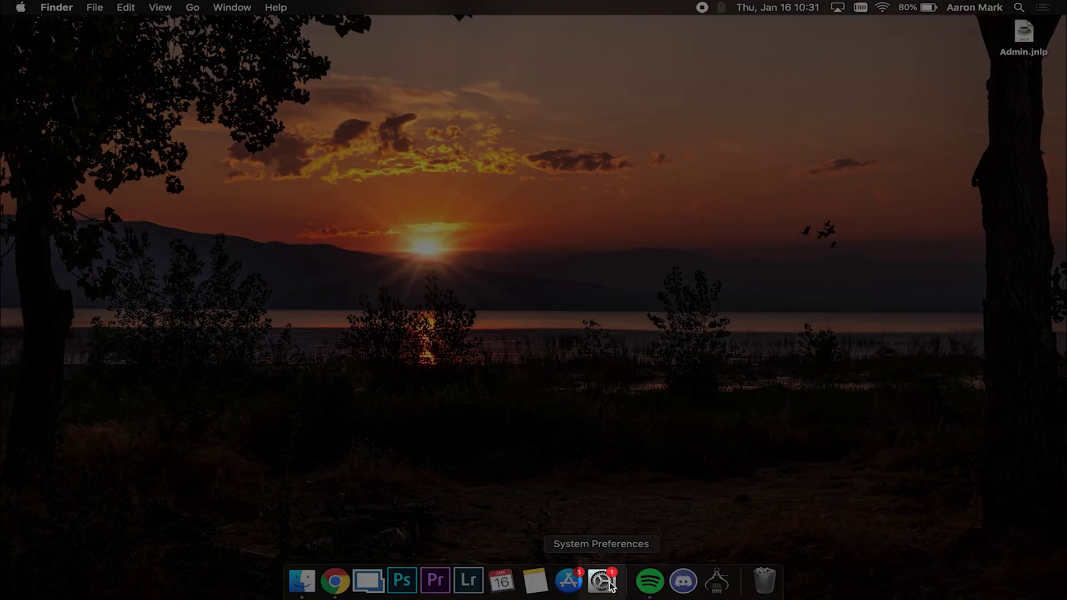
click(601, 582)
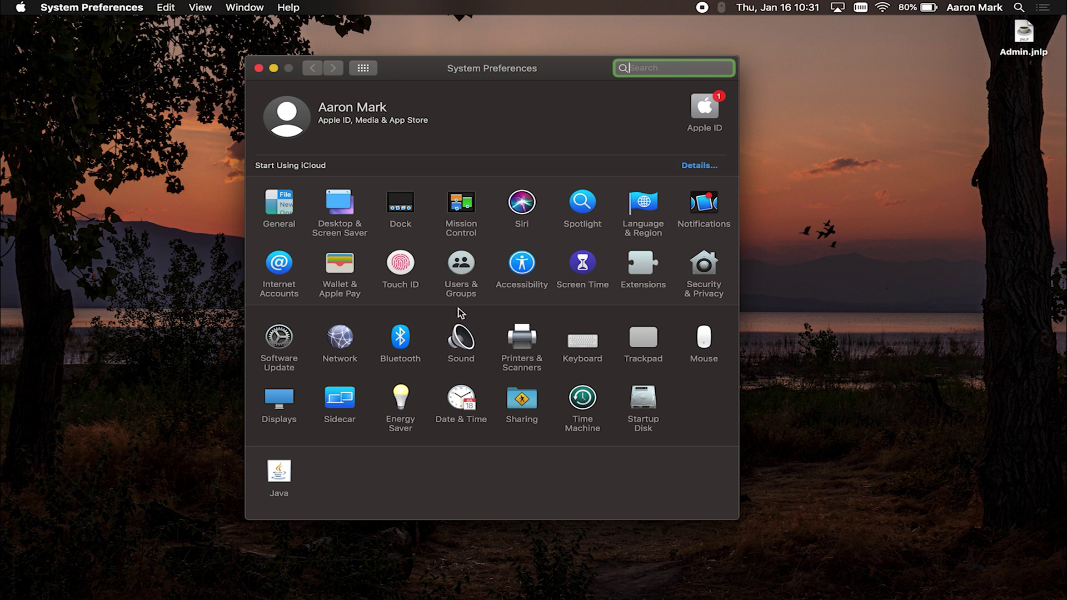
click(467, 269)
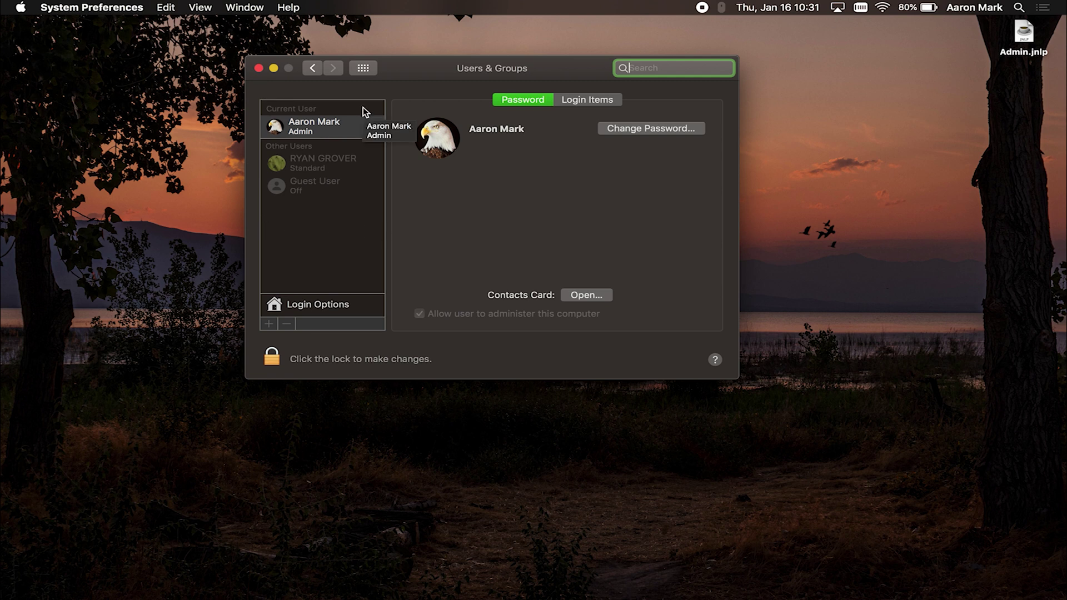
- Click the lock and submit the administrator password to unlock Users & Groups
click(271, 359)
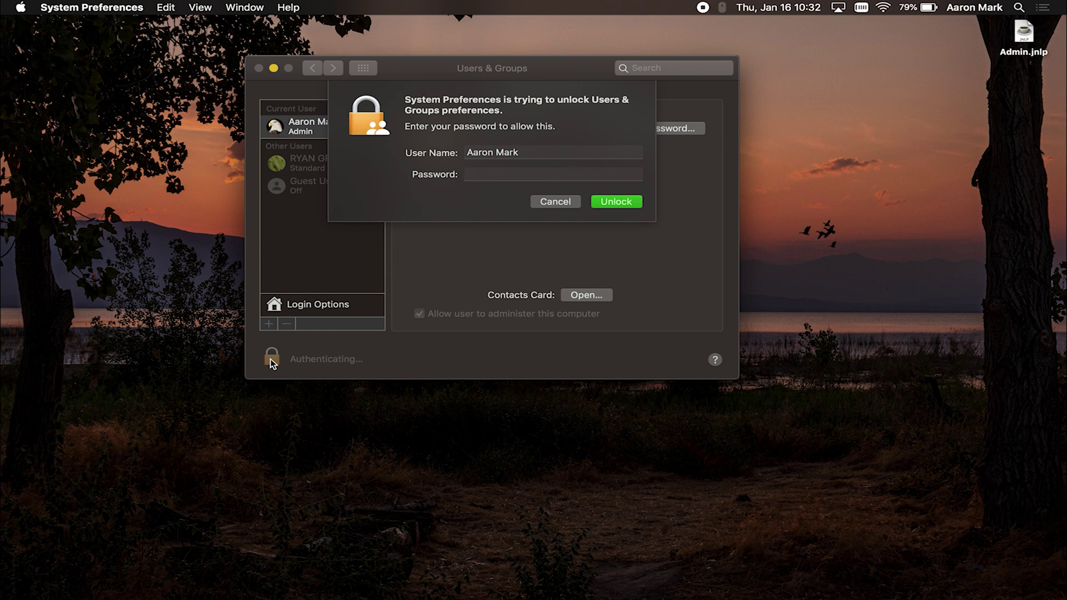
text(***)
key(BackSpace)
text(********)
click(607, 200)
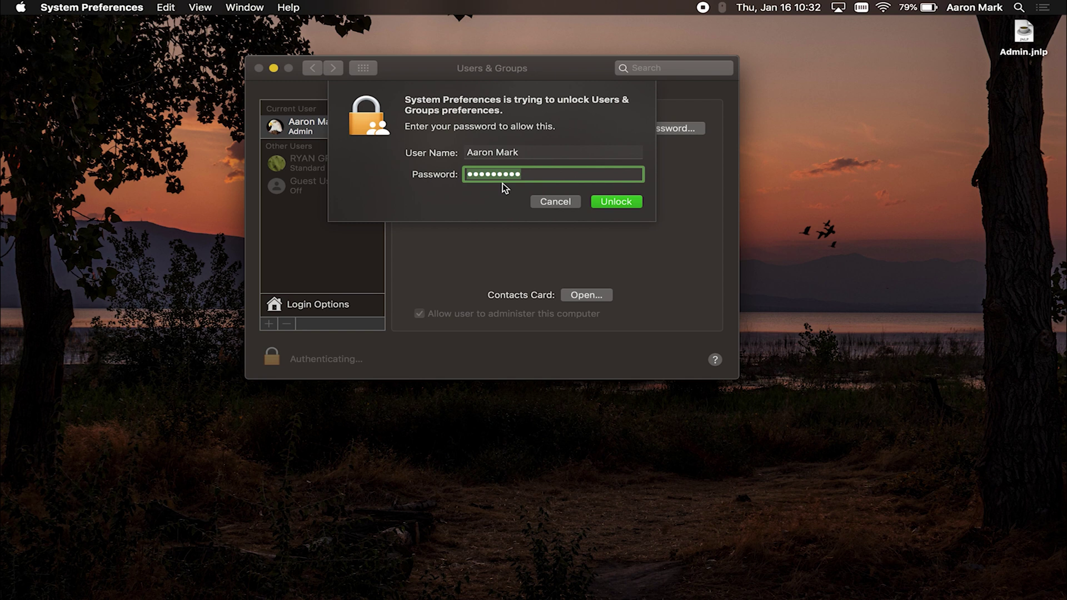
- Re-enter the rejected password to unlock the pane, then start adding a new account
key(BackSpace)
text(••)
click(612, 202)
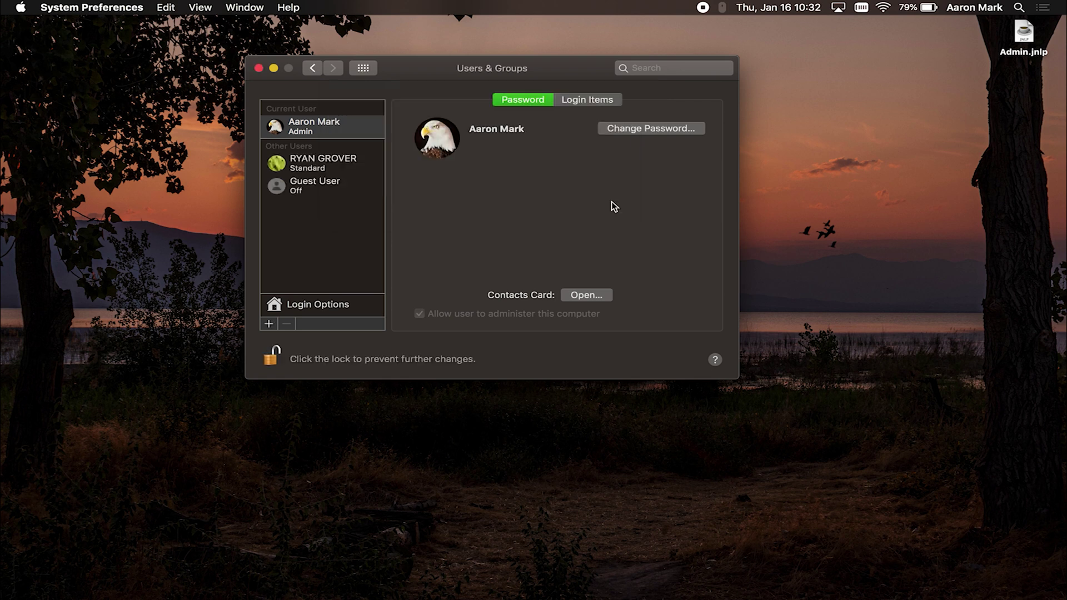
click(270, 326)
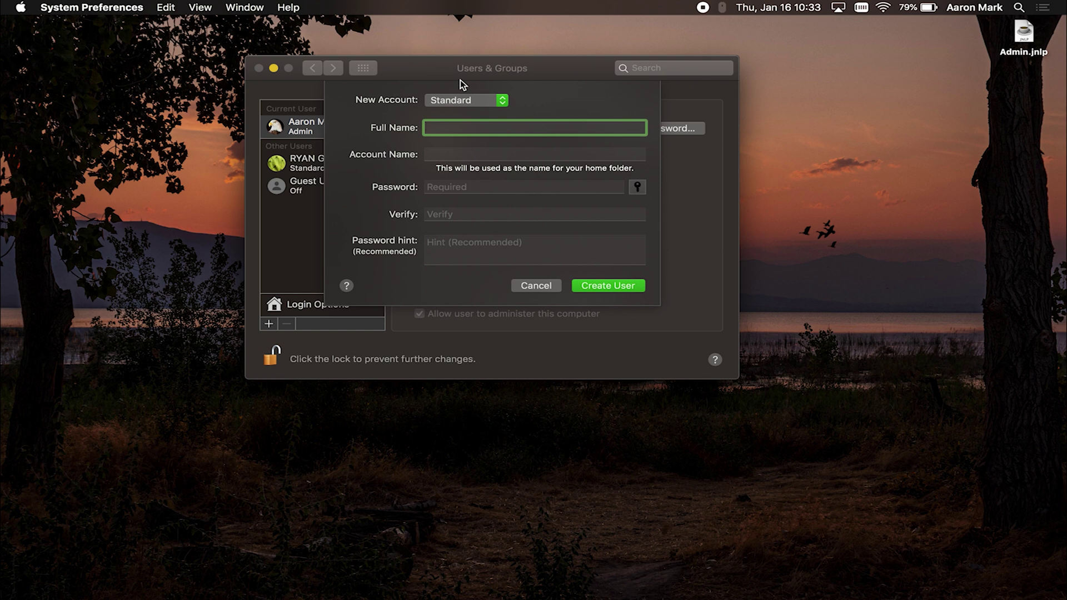
- Keep the new account as Standard and enter demotest as its full and account name
click(468, 101)
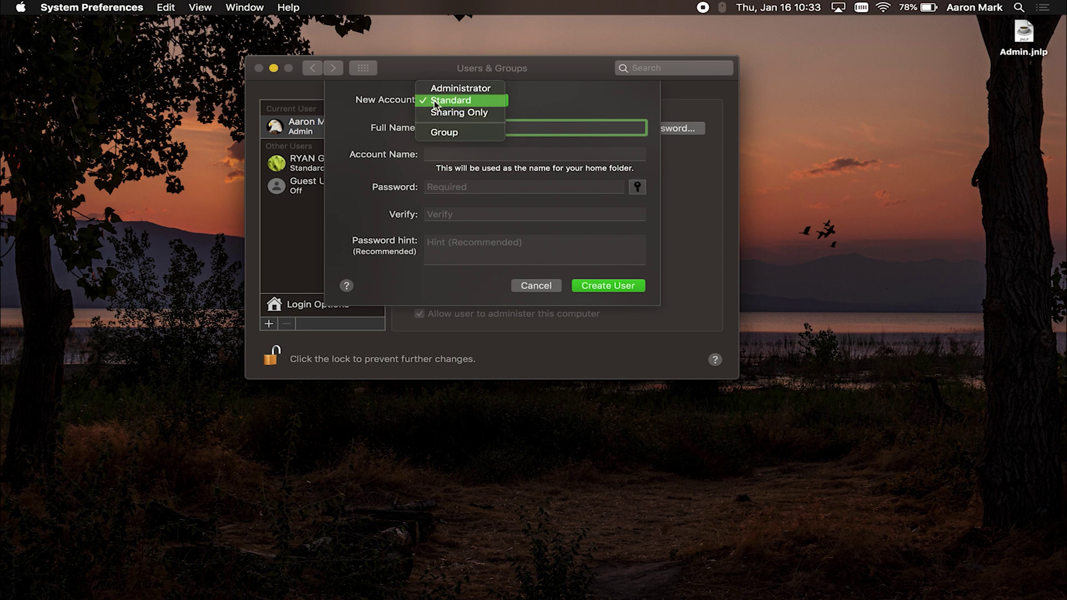
click(452, 101)
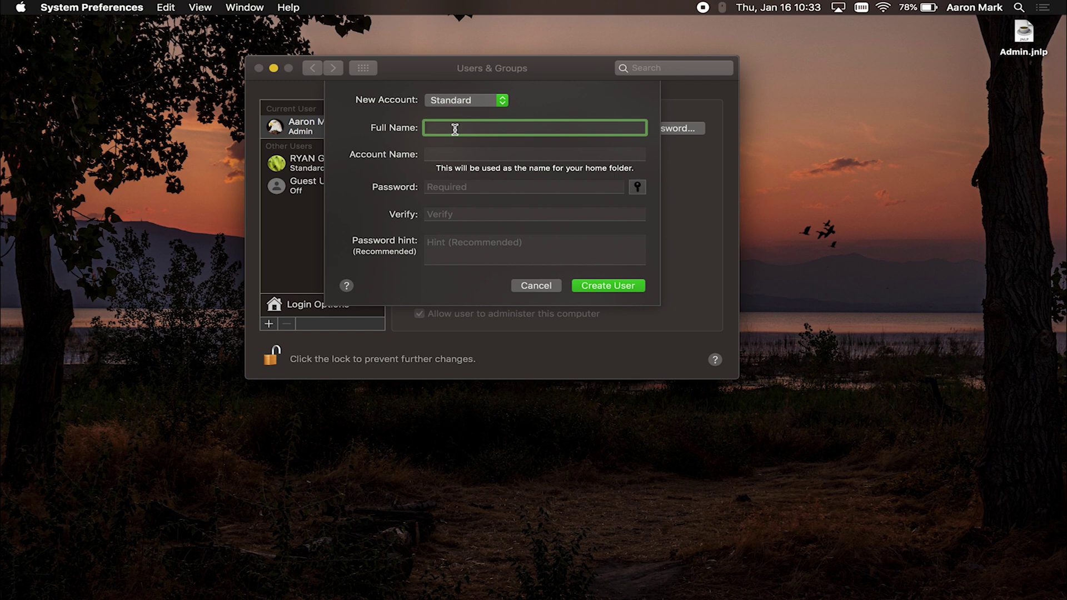
text(demotest)
click(483, 156)
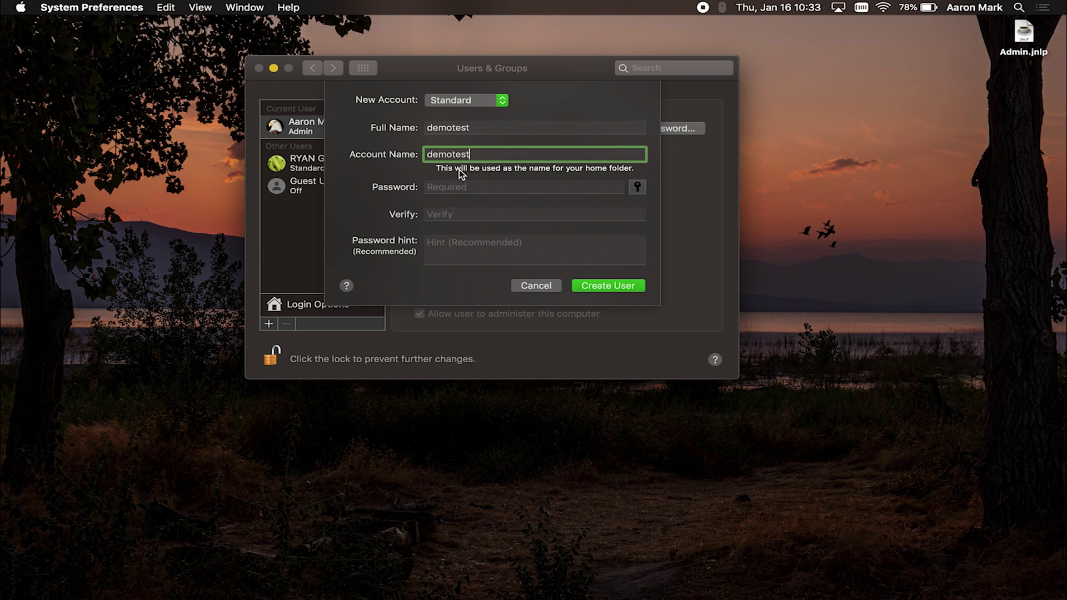
click(499, 171)
- Set and verify the account password, add the hint 'Test PW', and create the user
click(474, 190)
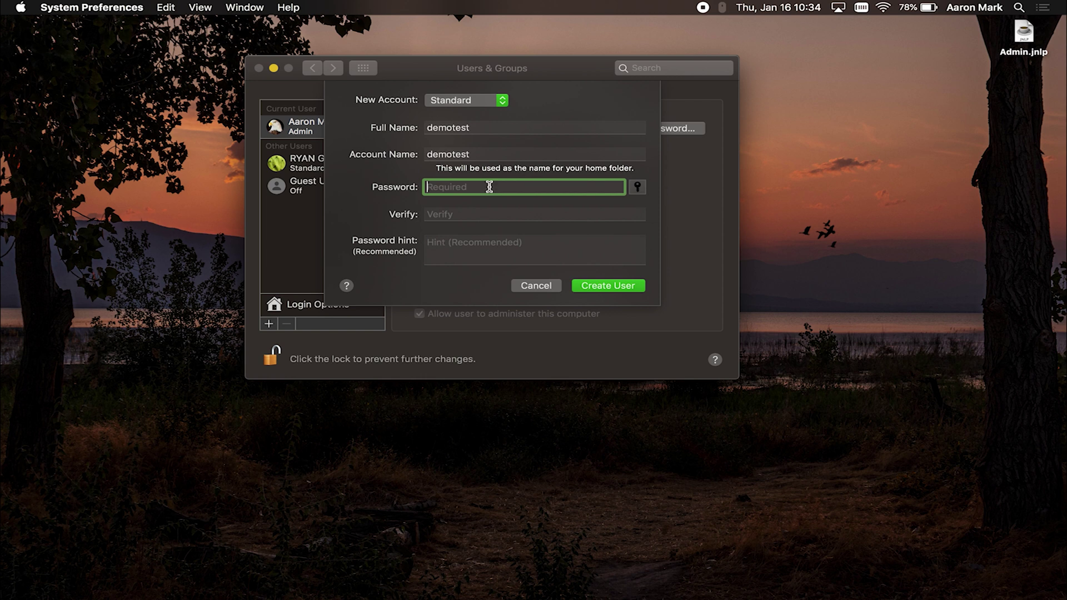
text(•••••••••)
key(Tab)
text(•••••••••)
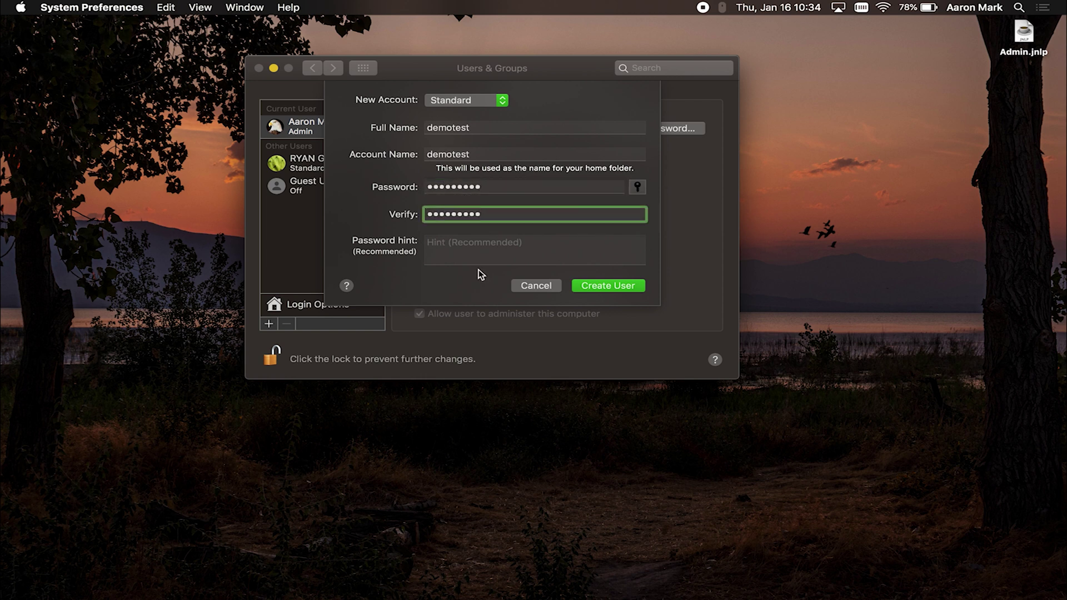
click(489, 258)
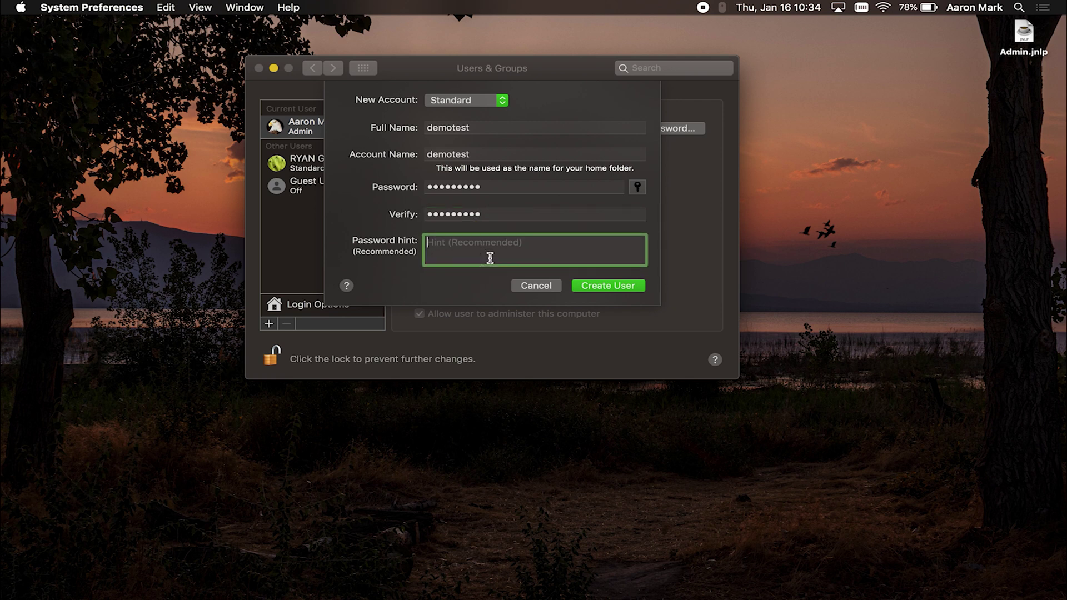
text(Test PW)
click(614, 287)
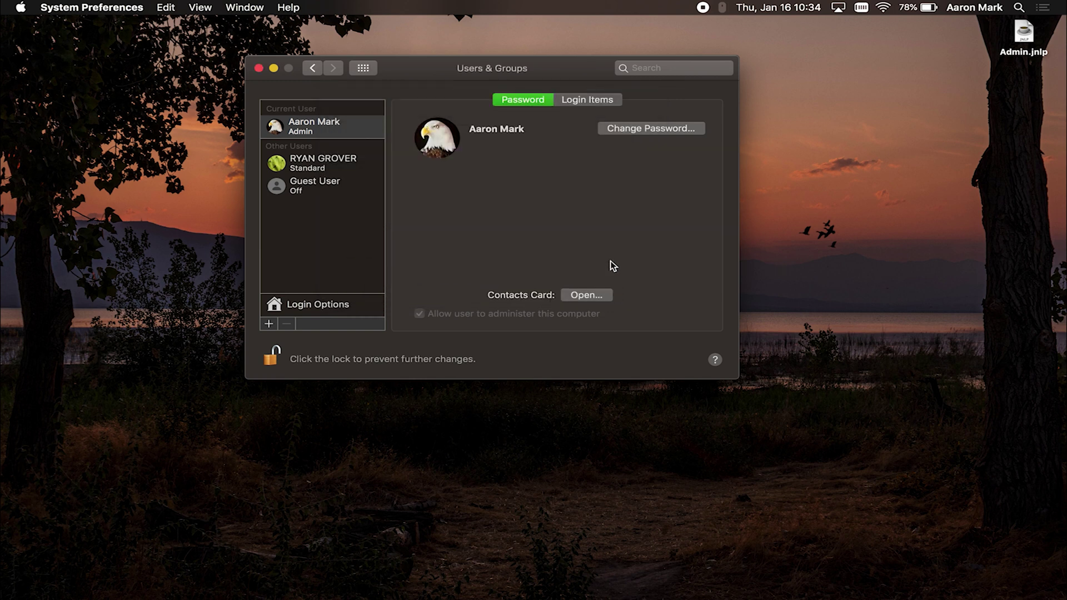
- Review demotest's Standard settings and the Guest User's login options, then reposition the window
click(310, 189)
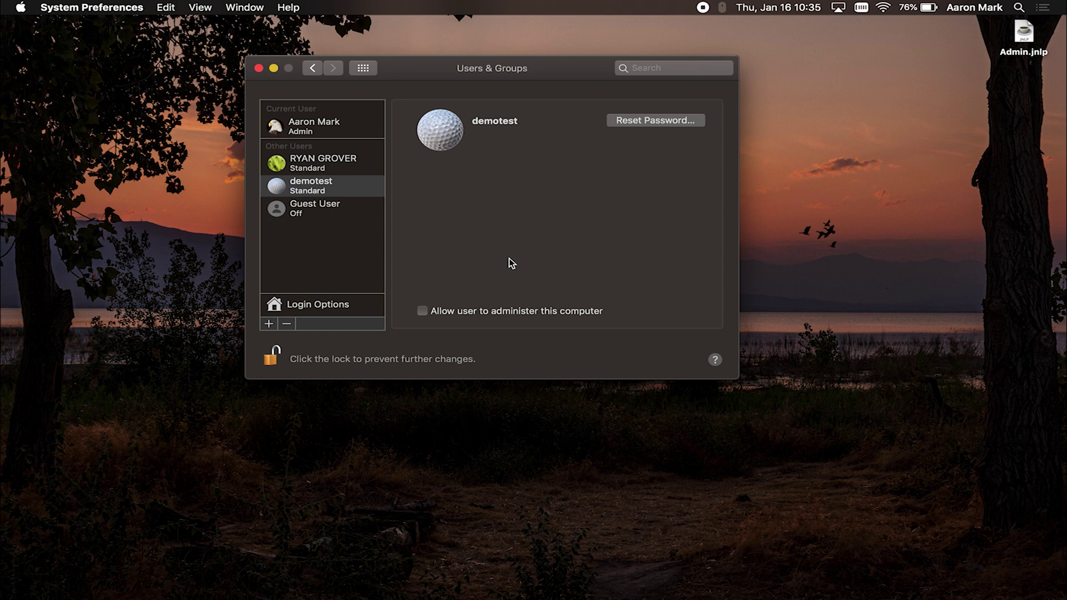
click(317, 212)
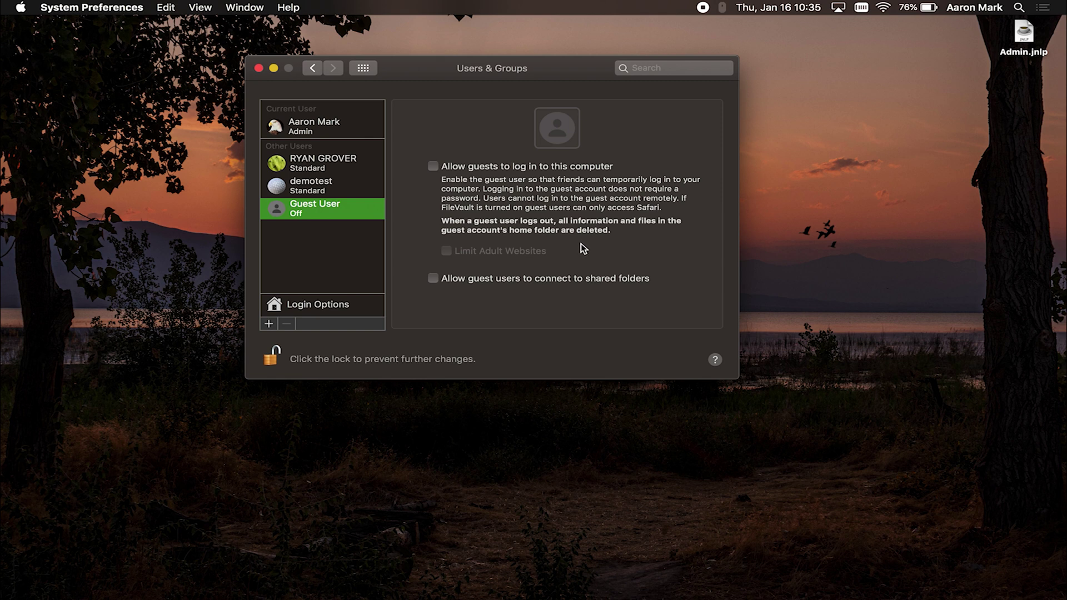
drag(544, 79, 532, 108)
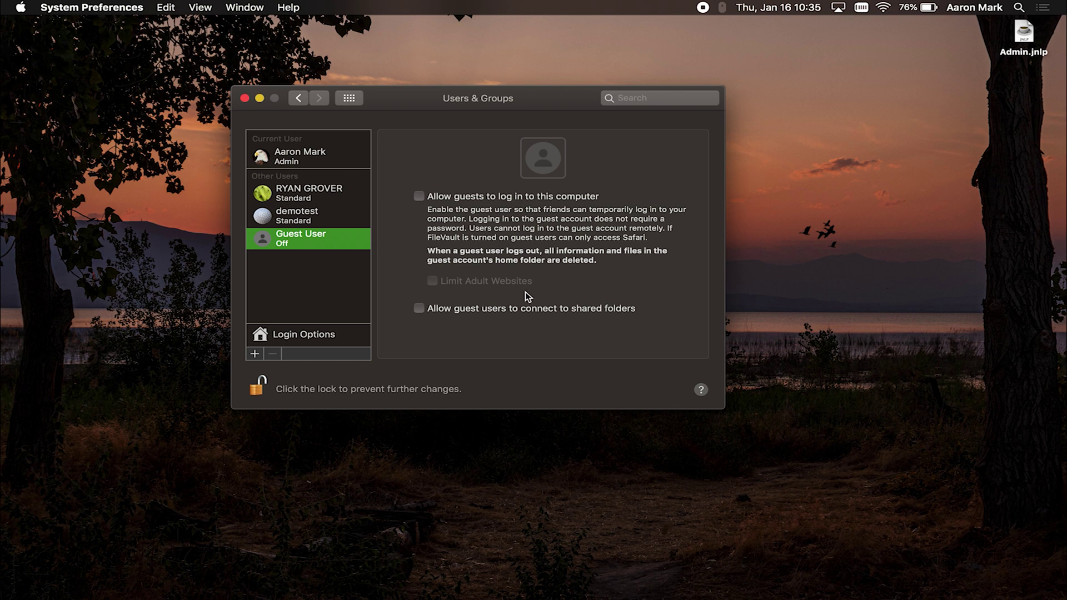
- Quit System Preferences and reopen it from the Apple menu on Users & Groups
key(super+q)
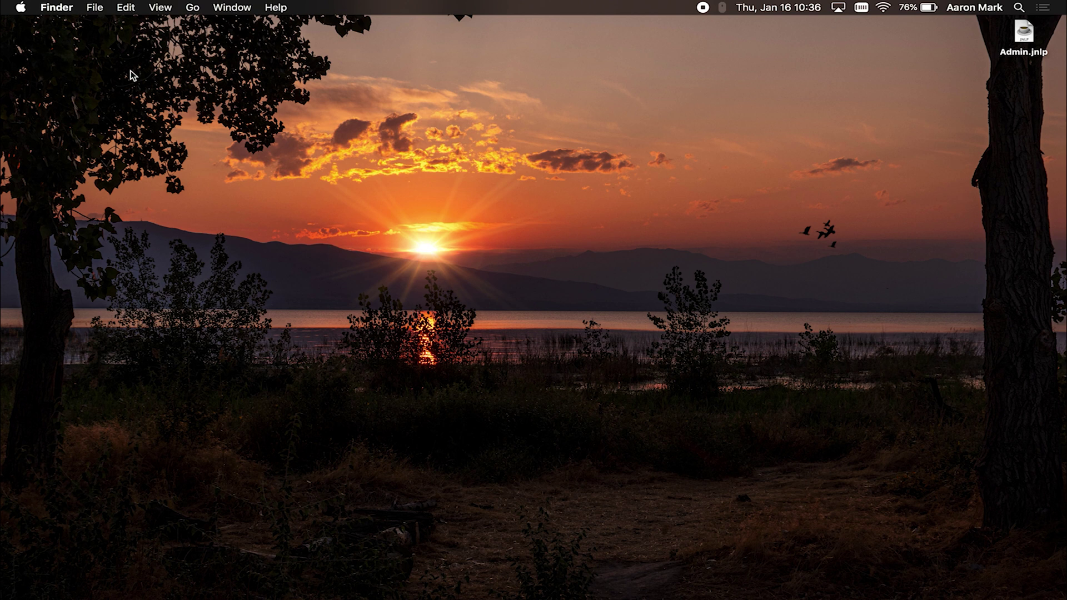
click(20, 8)
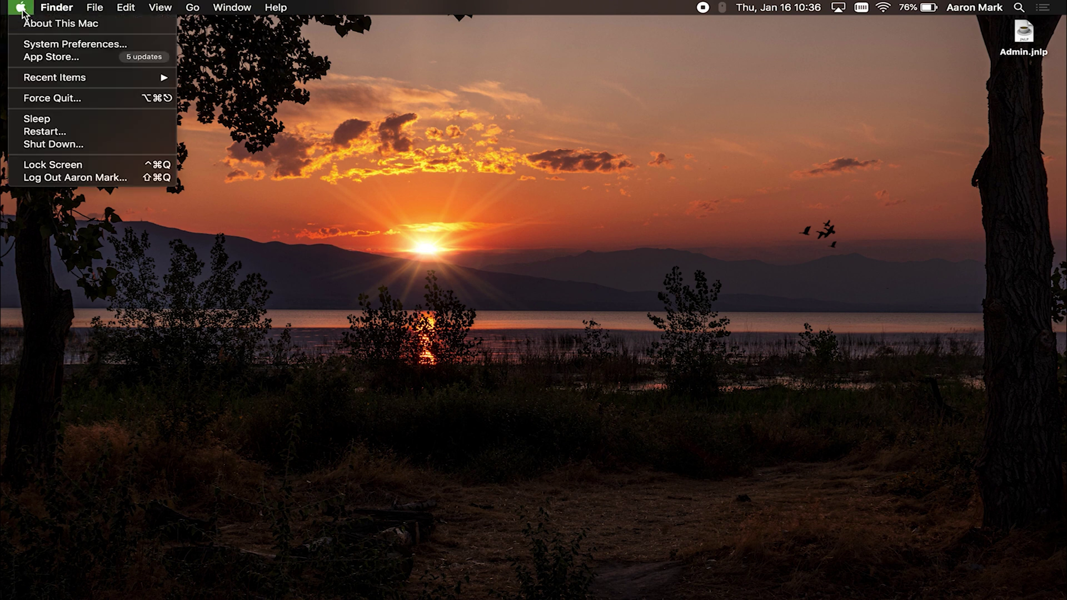
click(84, 43)
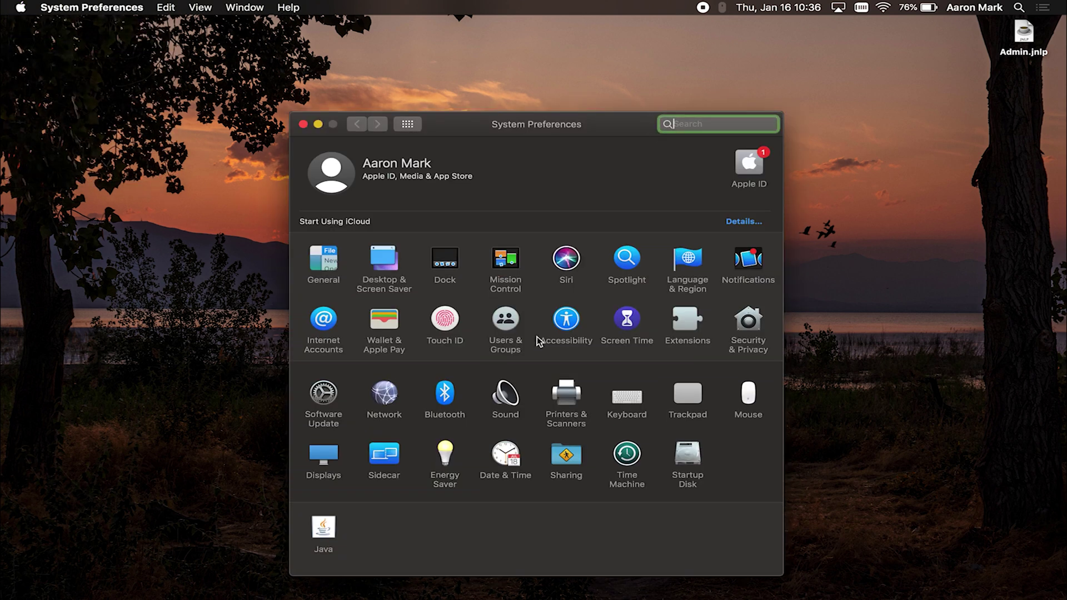
click(507, 341)
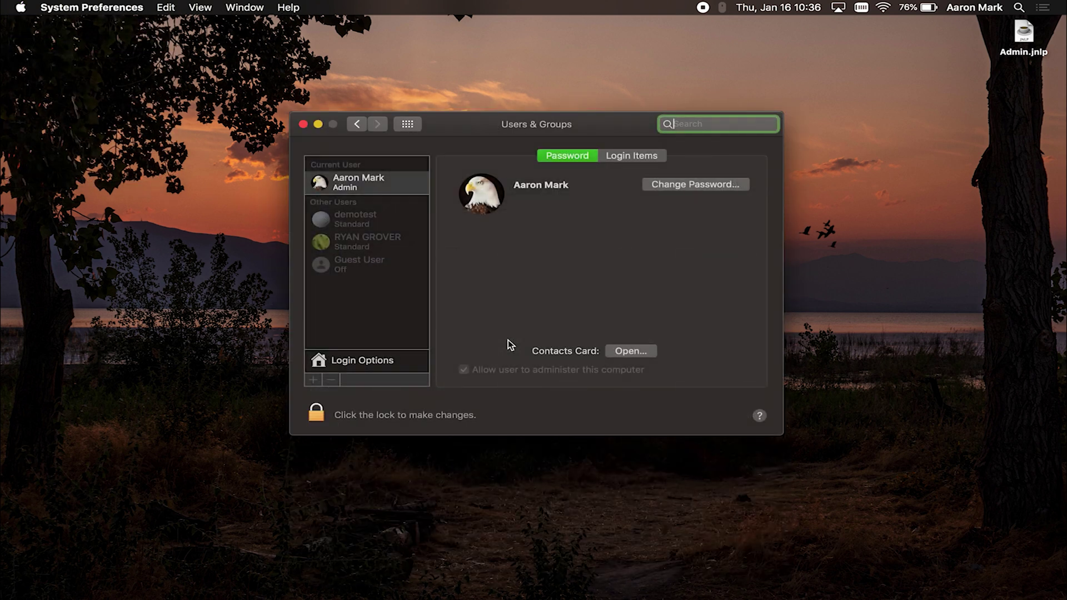
- Unlock the pane with the admin password, retrying once, and select the demotest account
click(315, 416)
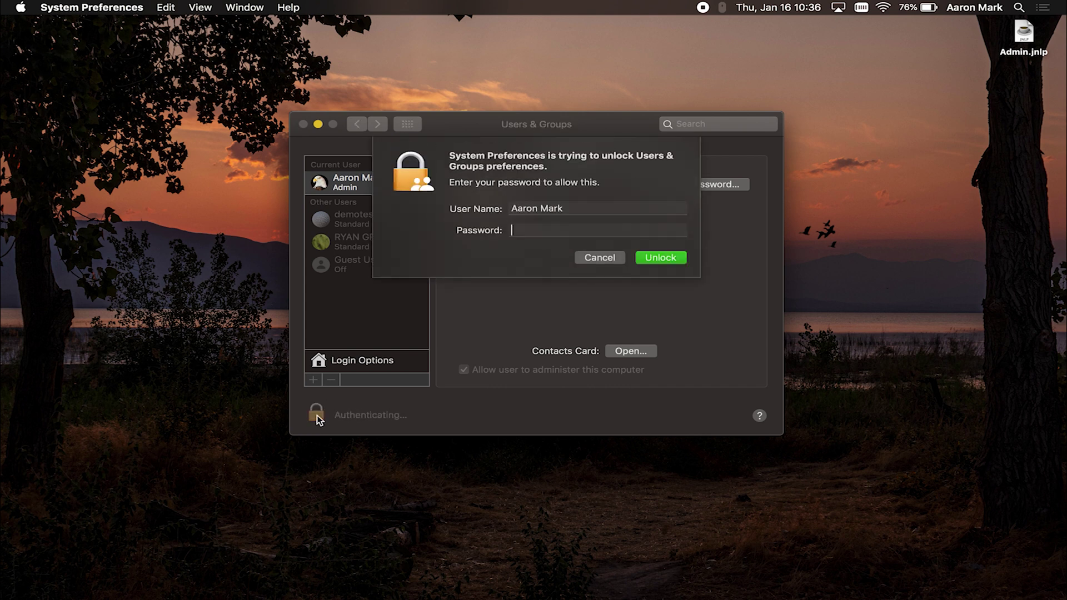
text(•••••••••)
key(Return)
text(••)
key(Return)
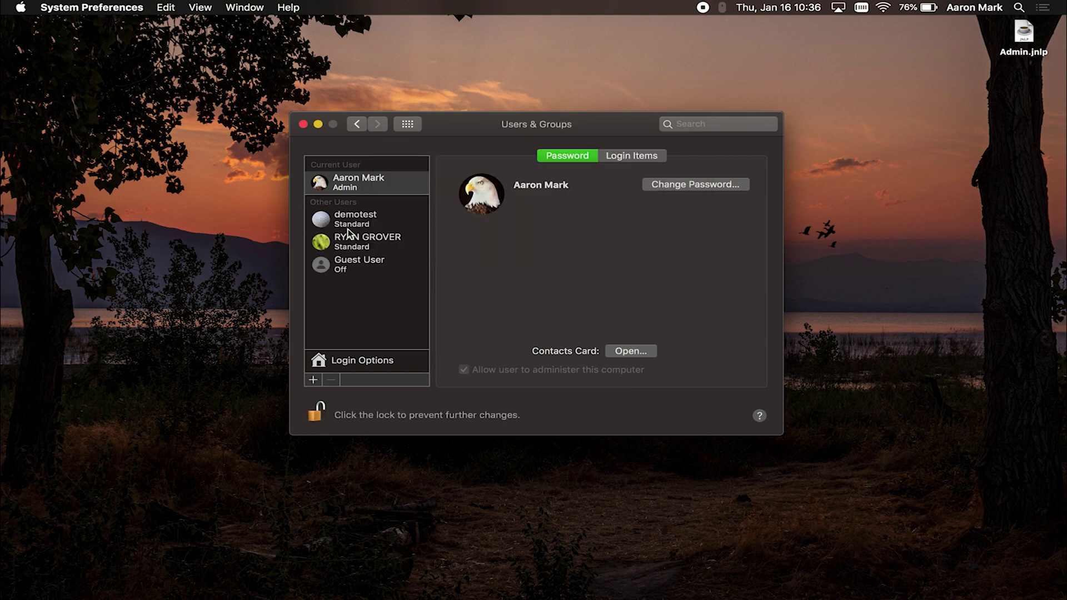
click(356, 225)
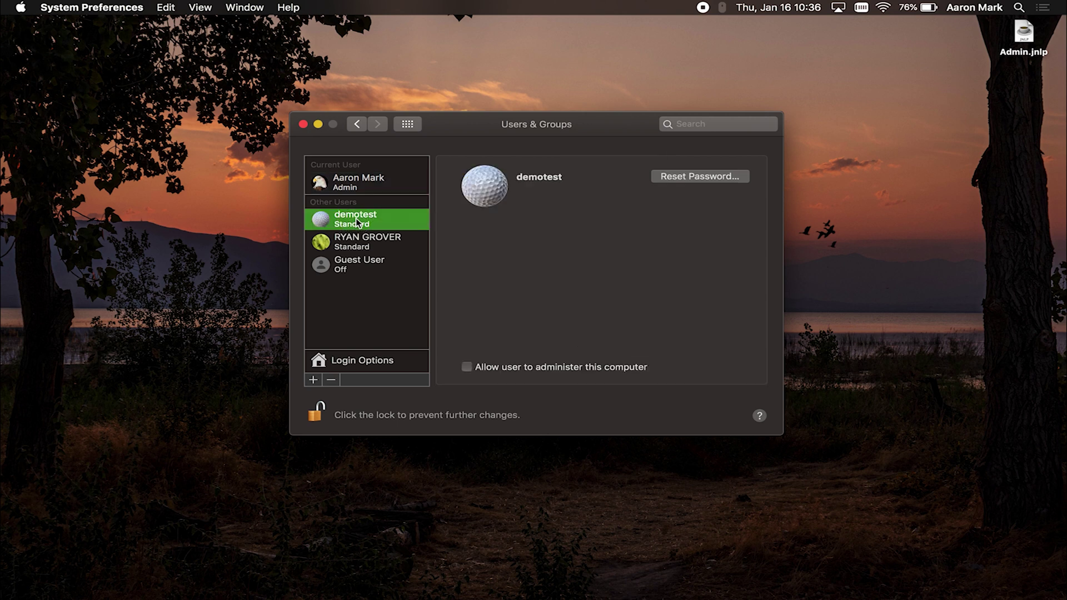
- Remove demotest with the minus button, choosing to delete its home folder, and confirm
click(332, 381)
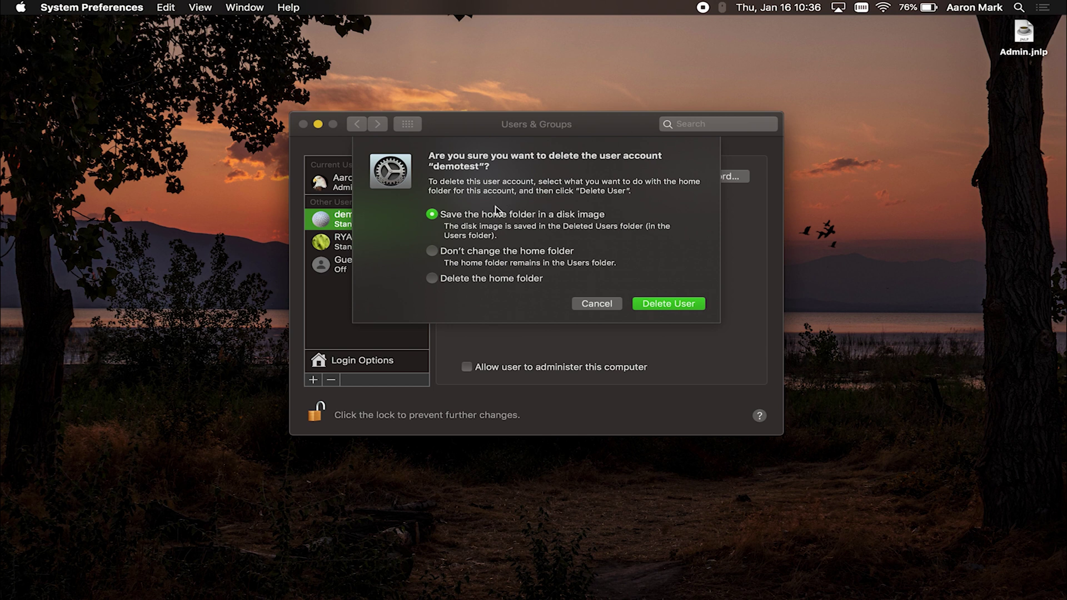
click(522, 279)
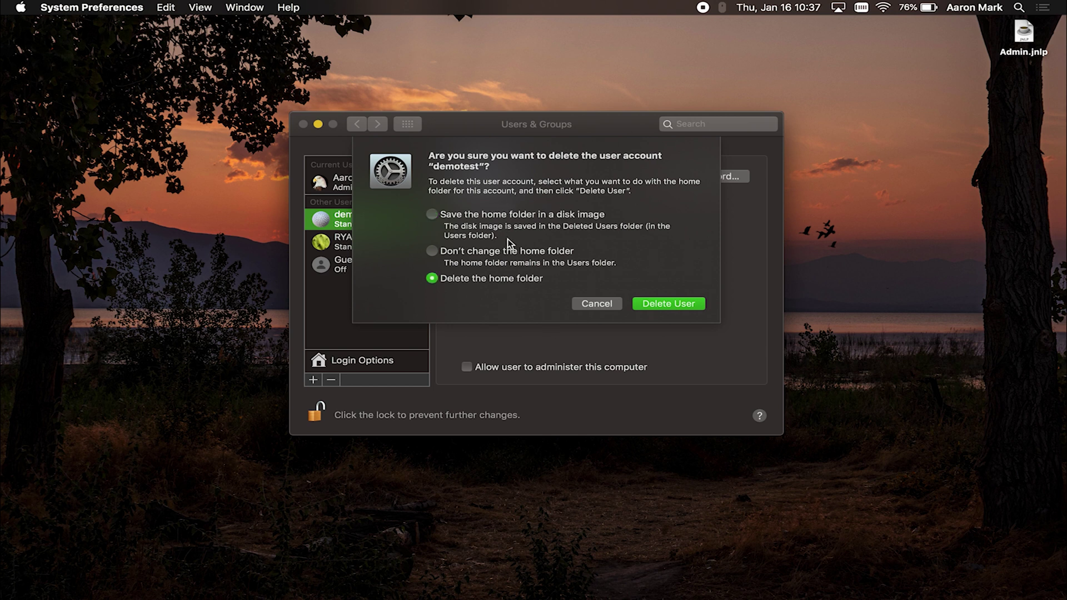
click(671, 308)
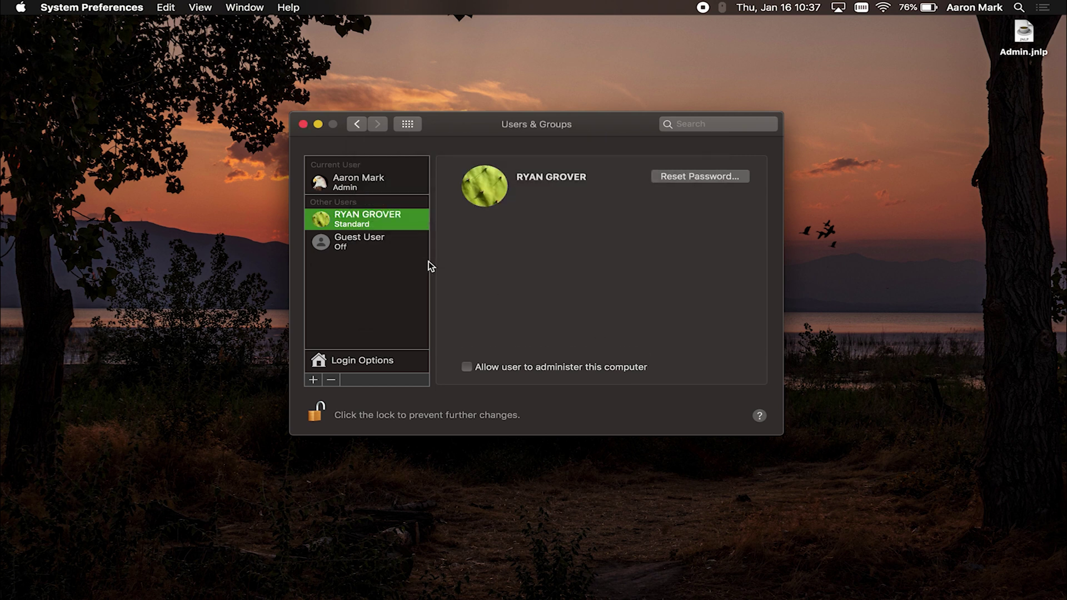